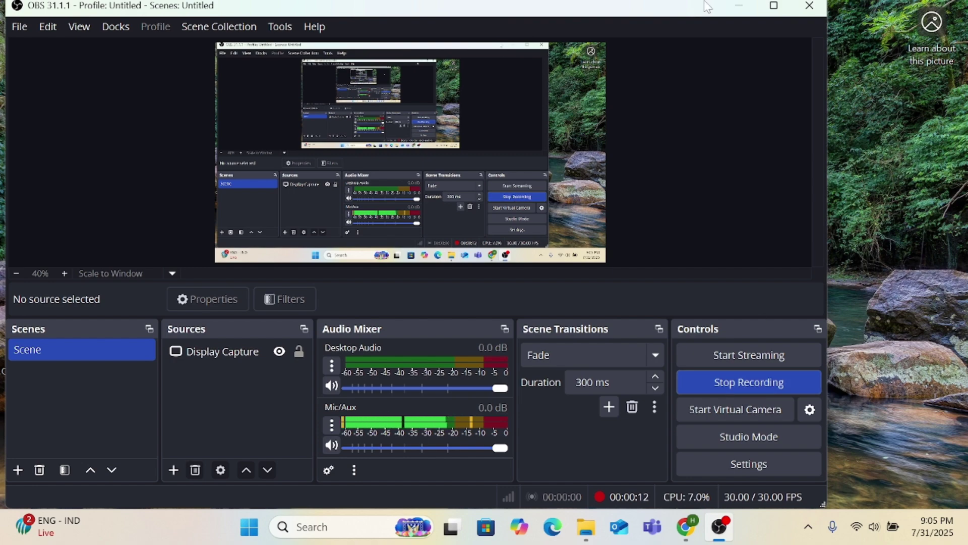
Minimize the recording software, open the Local Group Policy Editor and maximize its window
click(739, 6)
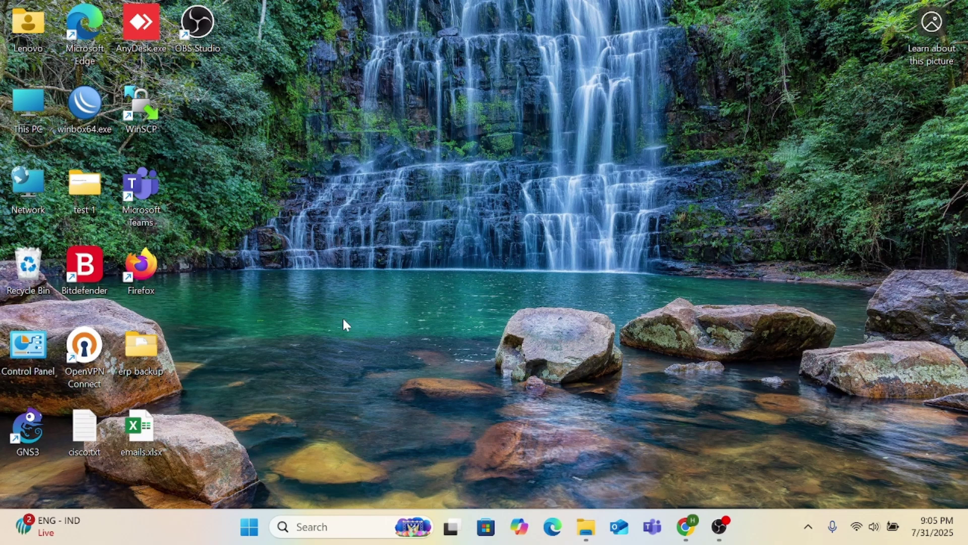
click(249, 528)
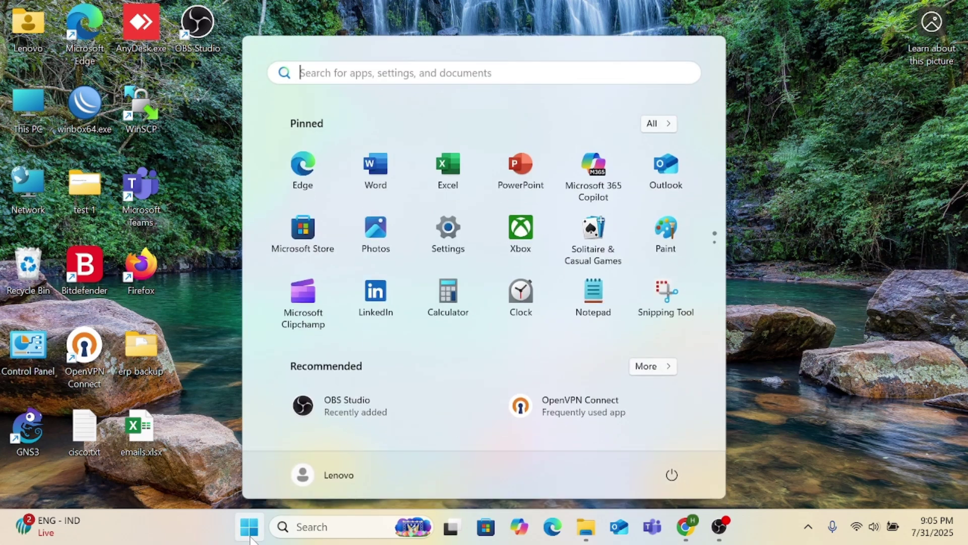
text(gp)
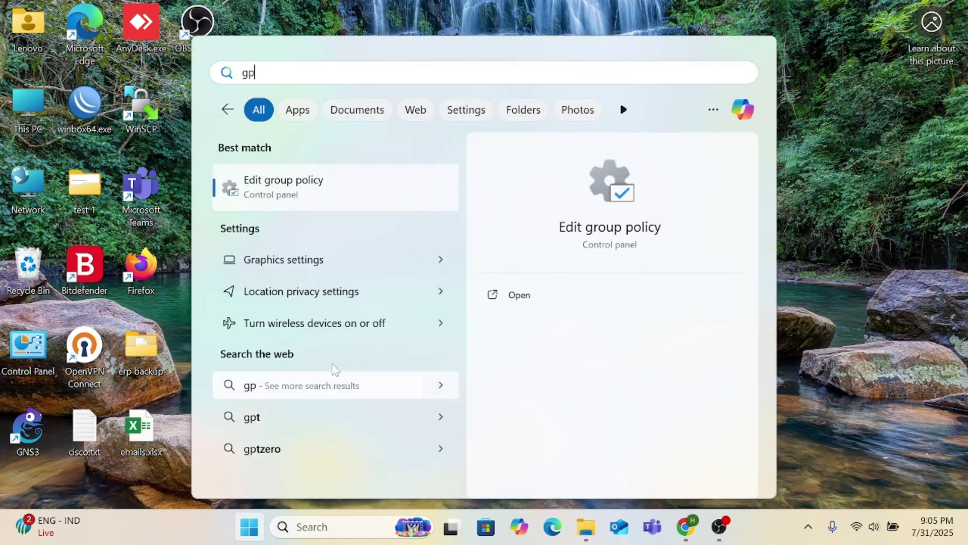
click(311, 185)
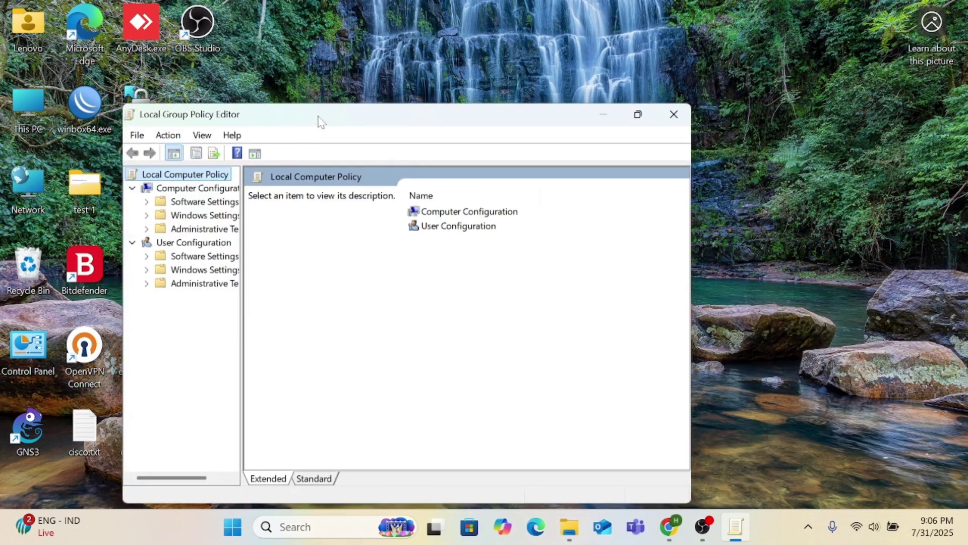
double_click(319, 117)
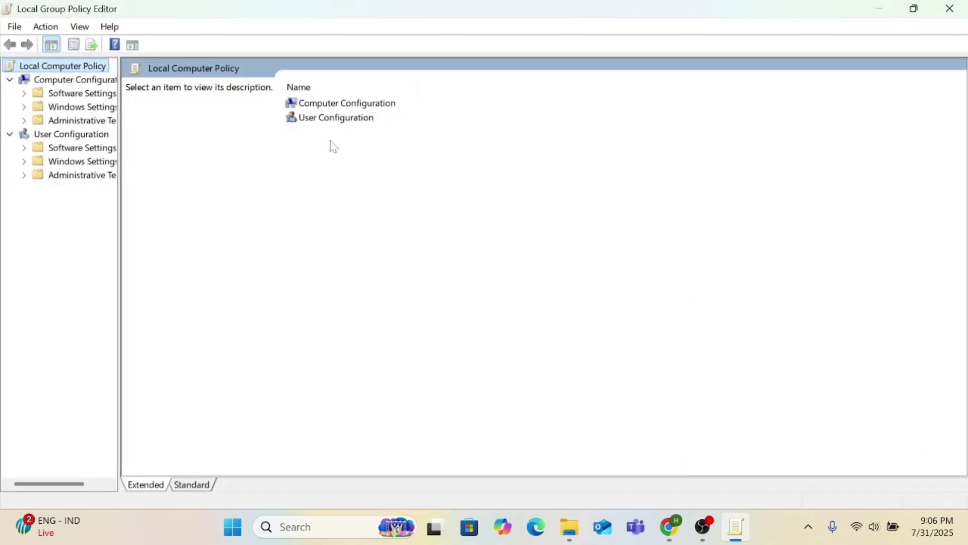
Show the Lanman Workstation policies under Computer Configuration, Administrative Templates, Network, with the policy tree widened
click(24, 121)
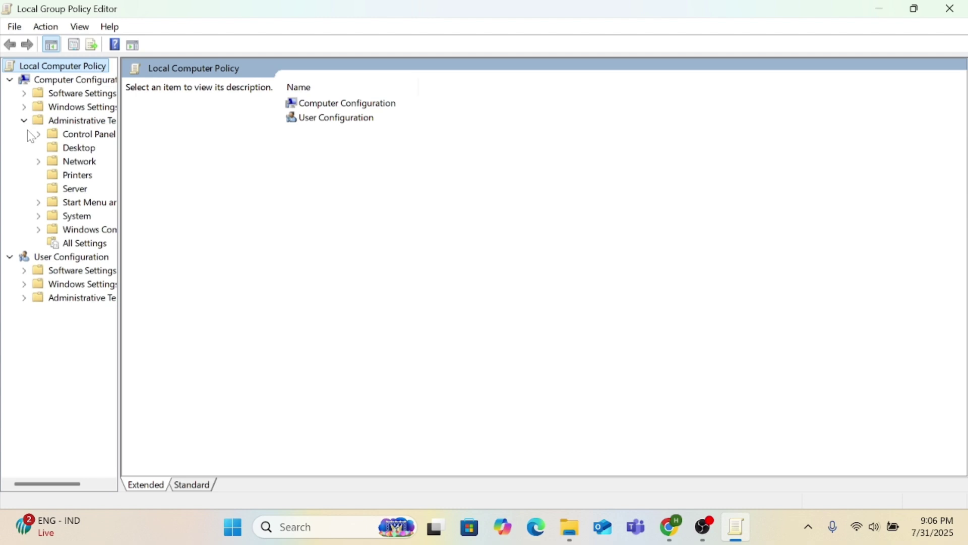
click(39, 161)
drag(125, 227, 180, 228)
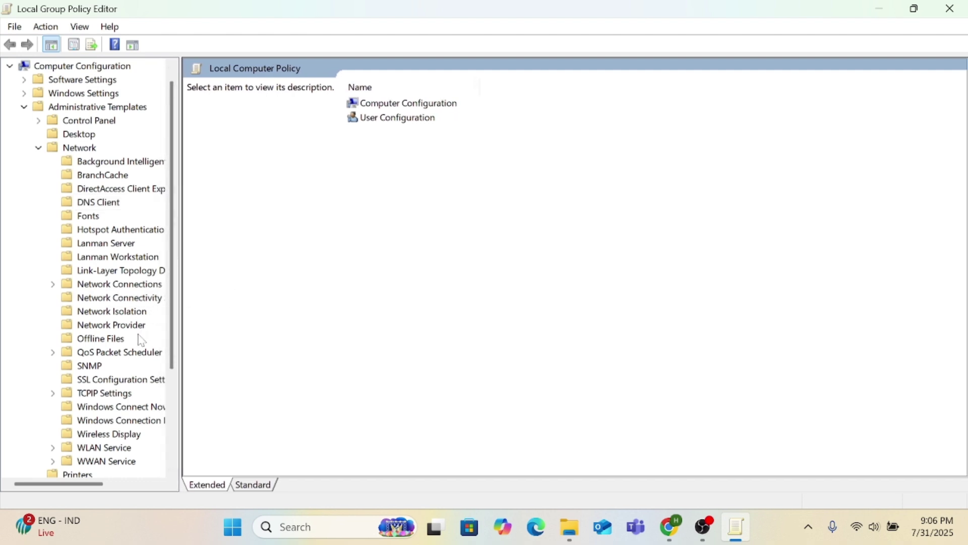
click(118, 259)
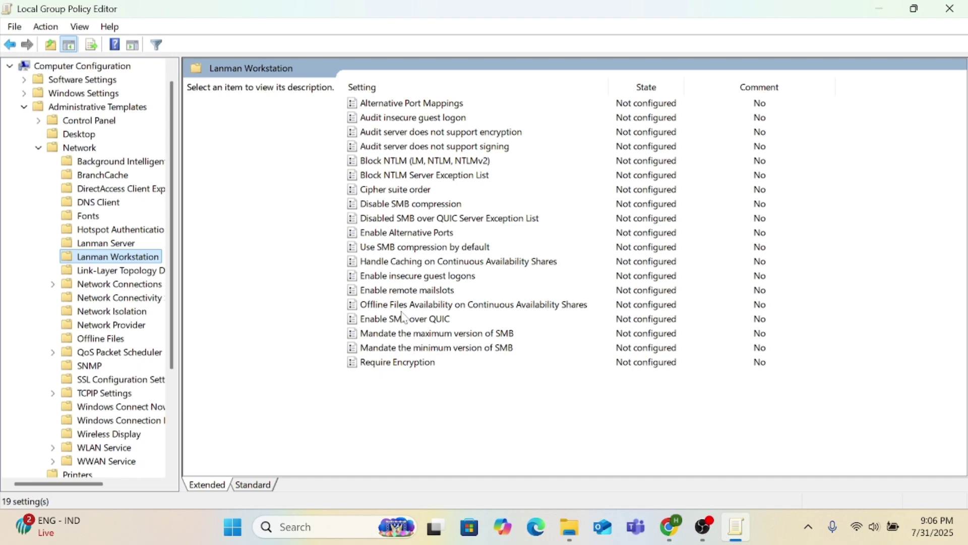
Set the "Enable insecure guest logons" policy to Enabled and apply it
click(406, 277)
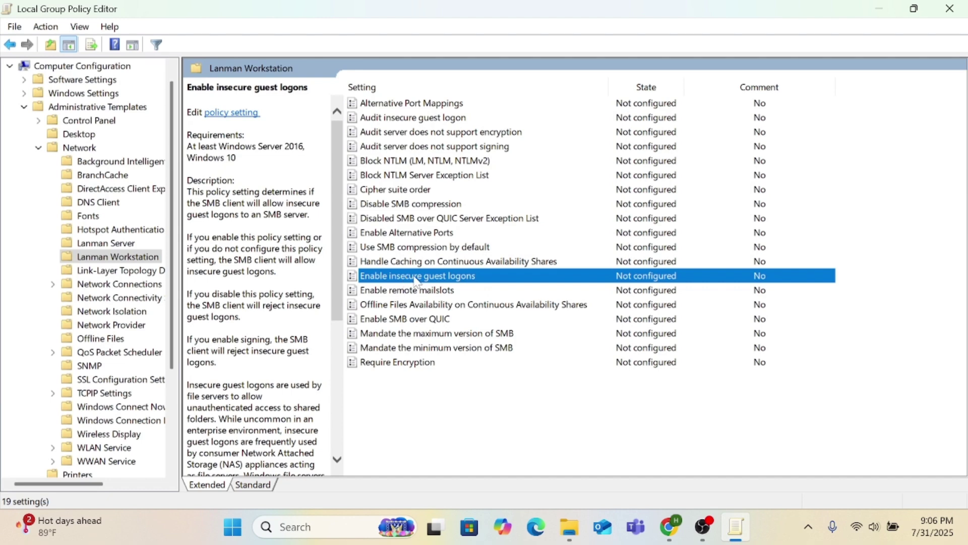
double_click(467, 284)
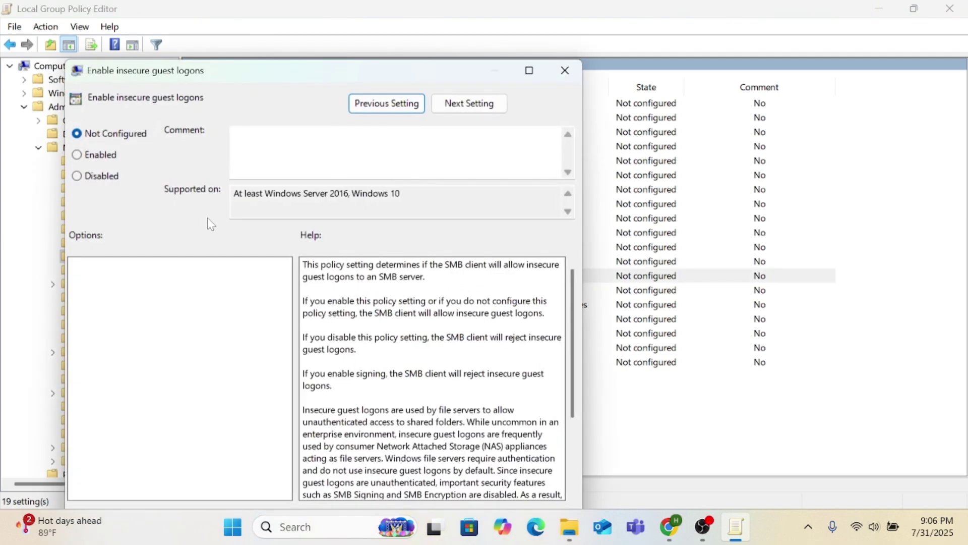
click(82, 157)
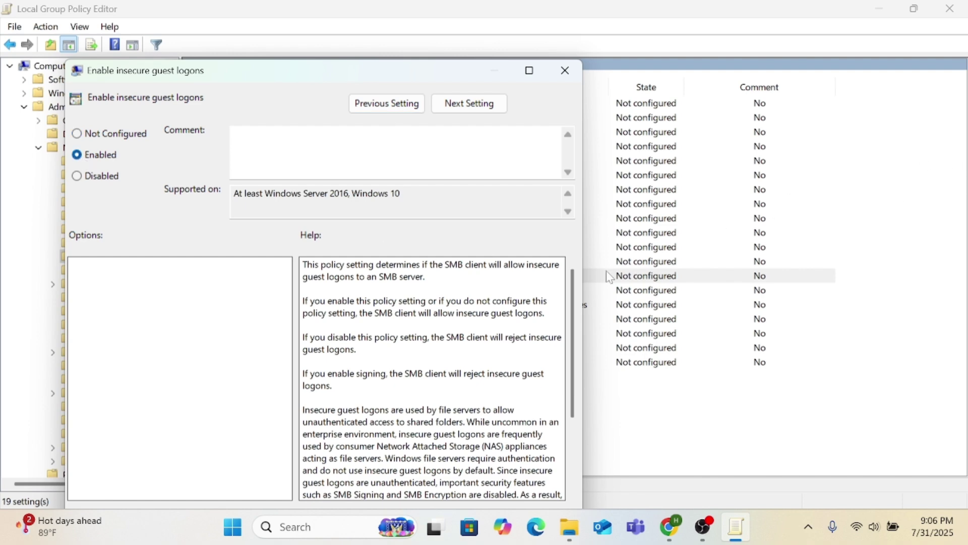
drag(470, 77, 476, 18)
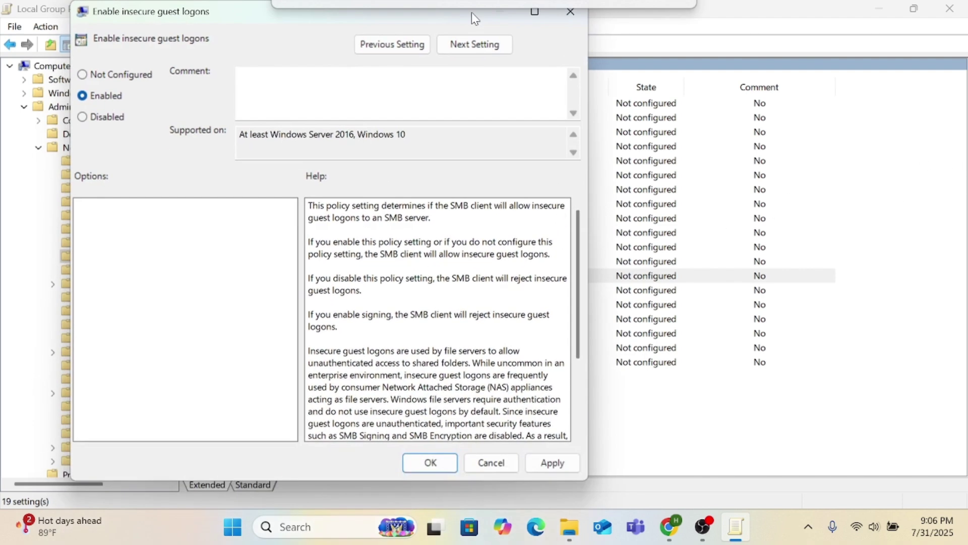
click(542, 464)
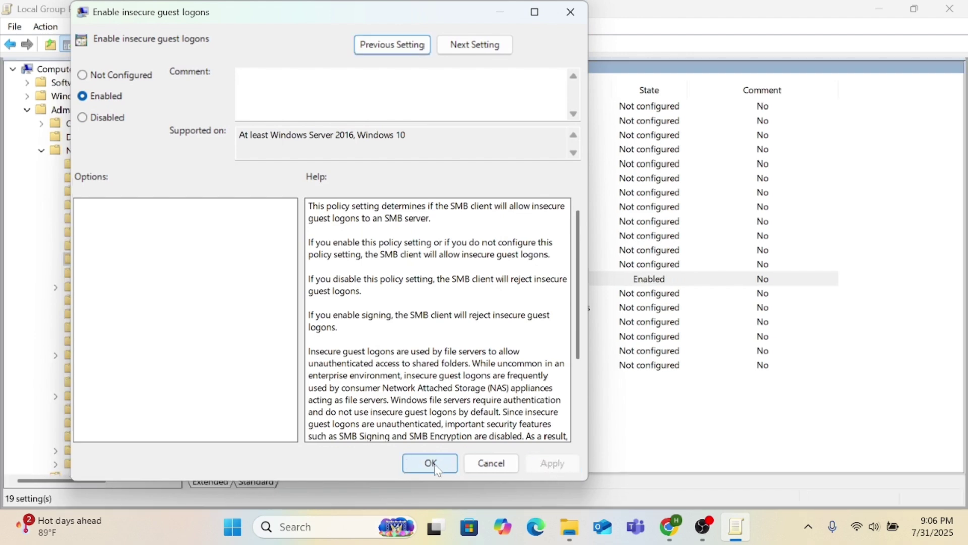
click(431, 463)
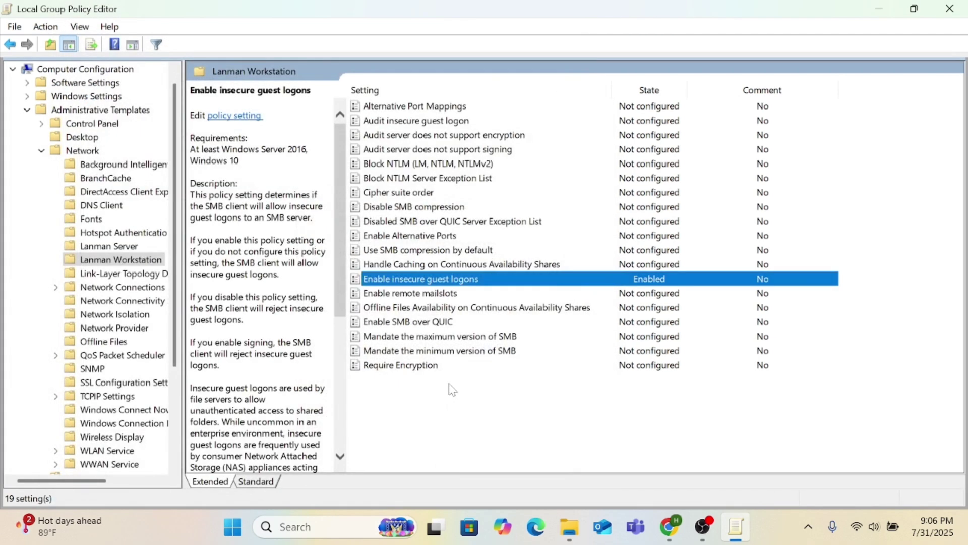
Collapse the Administrative Templates branch and show Security Options under Windows Settings, Security Settings, Local Policies
click(42, 150)
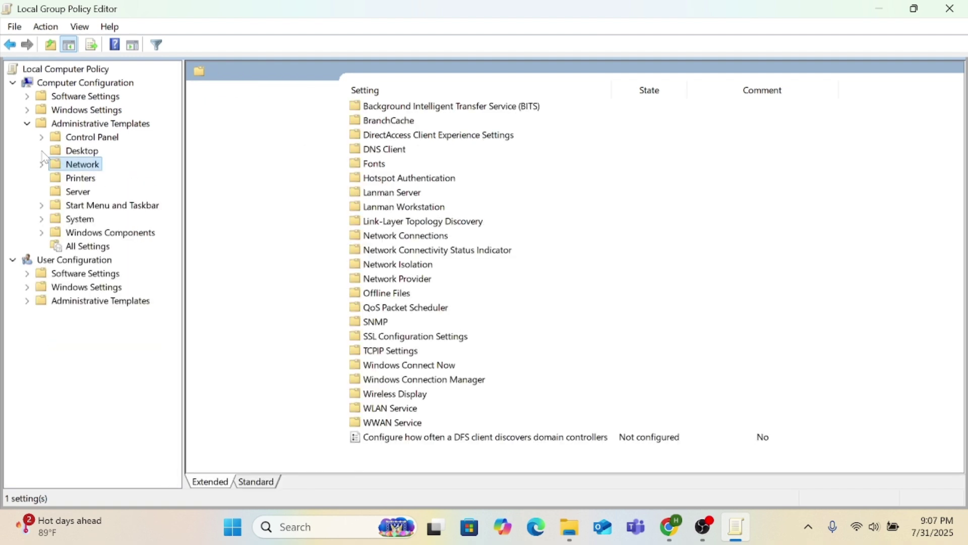
click(28, 124)
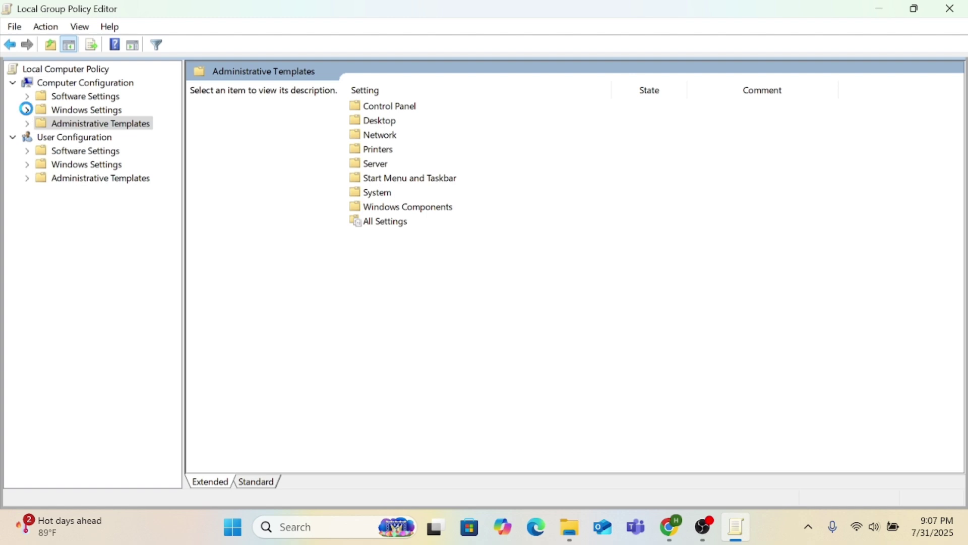
click(25, 109)
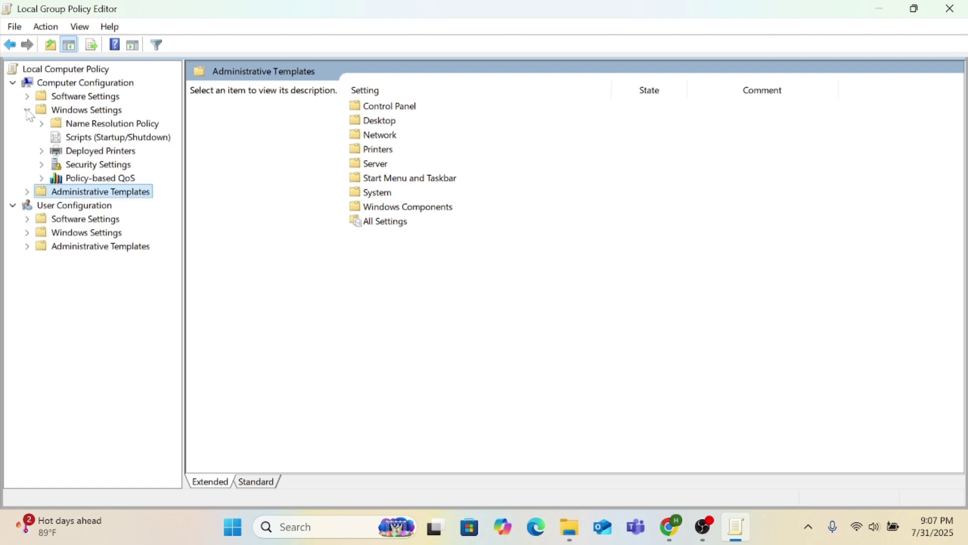
click(42, 167)
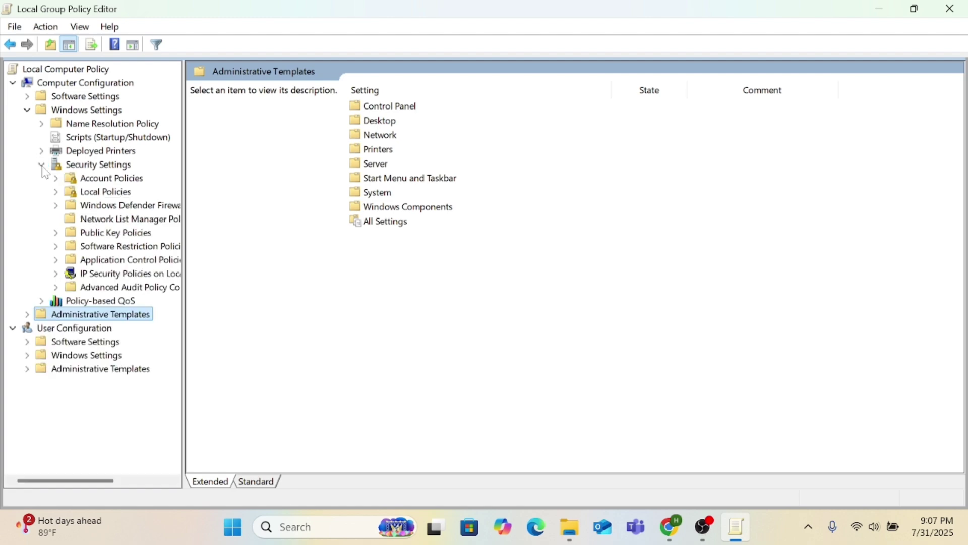
click(107, 195)
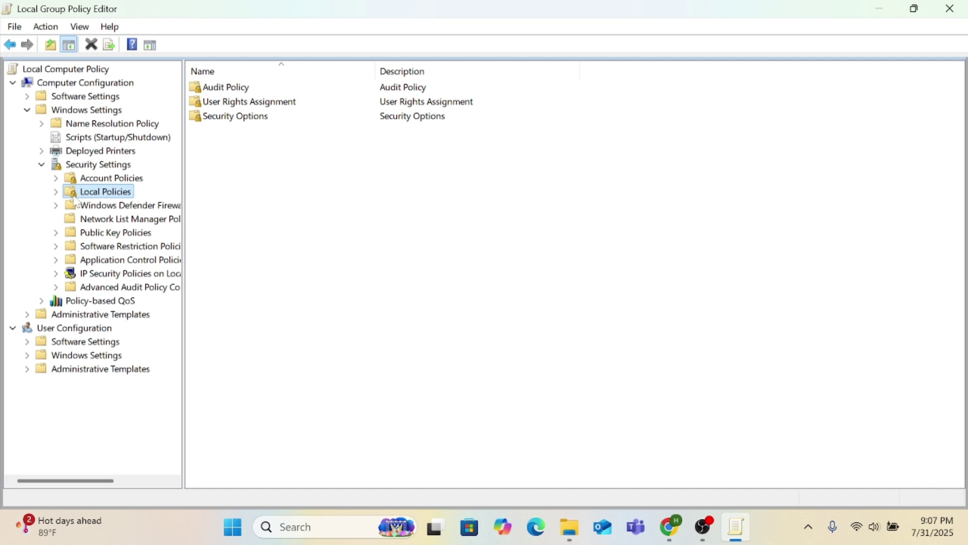
click(56, 193)
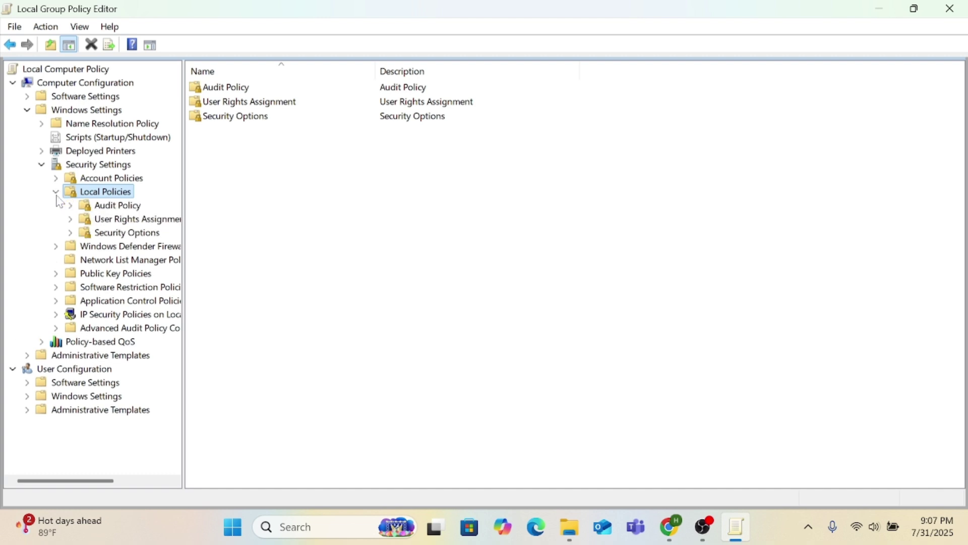
click(119, 233)
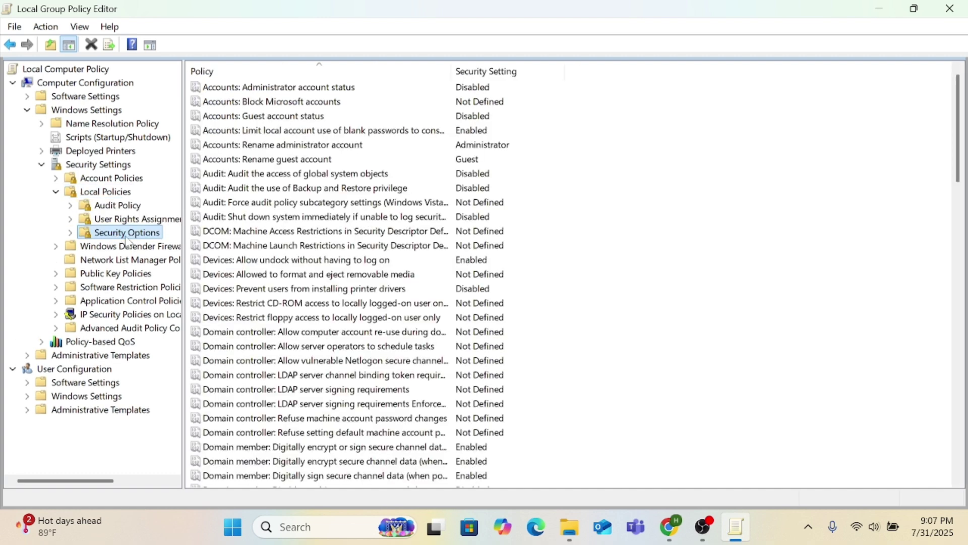
Accept Disabled for "Microsoft network client: Digitally sign communications (always)" and close the policy editor
drag(957, 168, 911, 327)
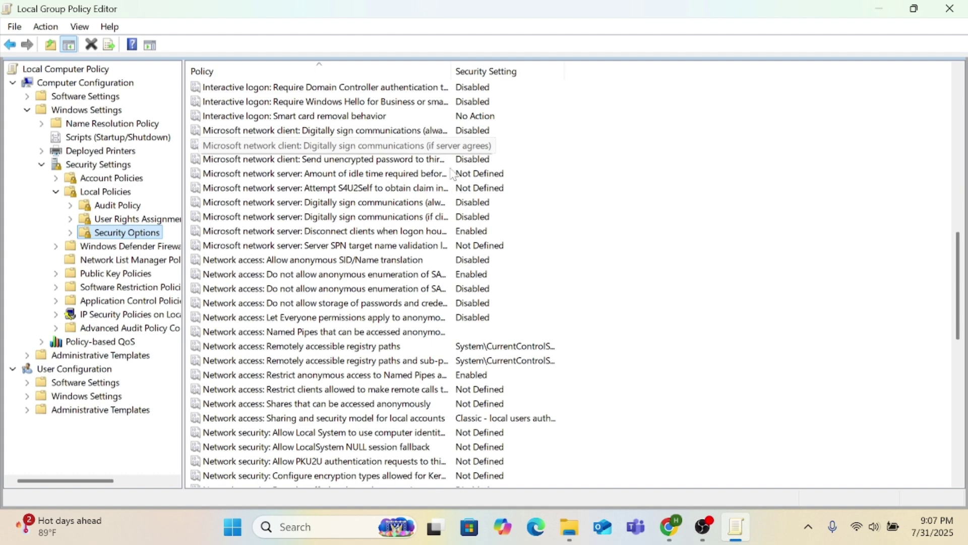
drag(448, 77, 469, 77)
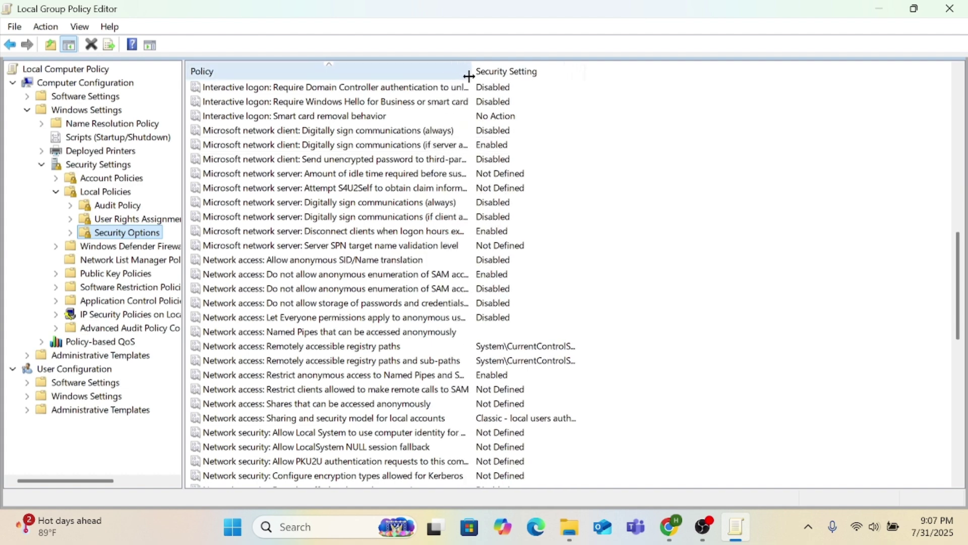
click(337, 134)
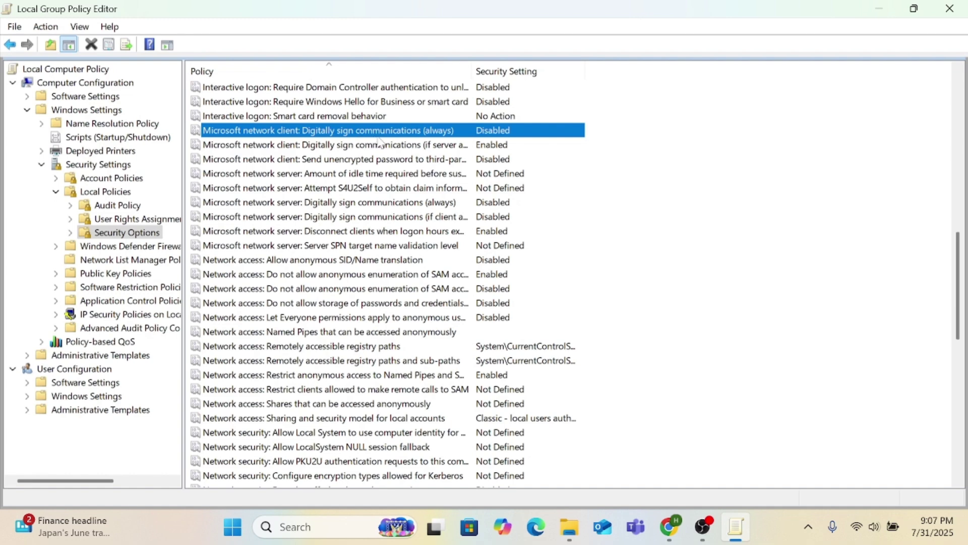
double_click(430, 135)
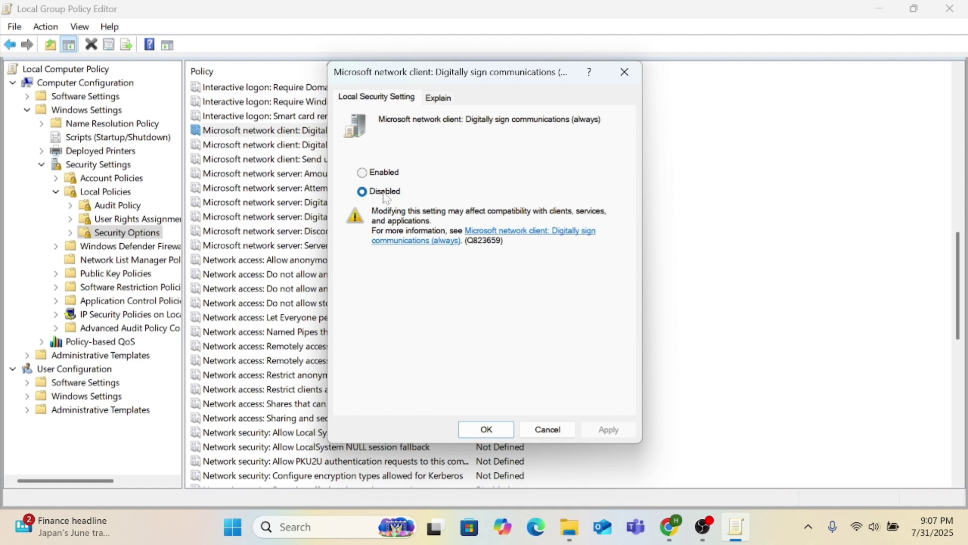
click(497, 437)
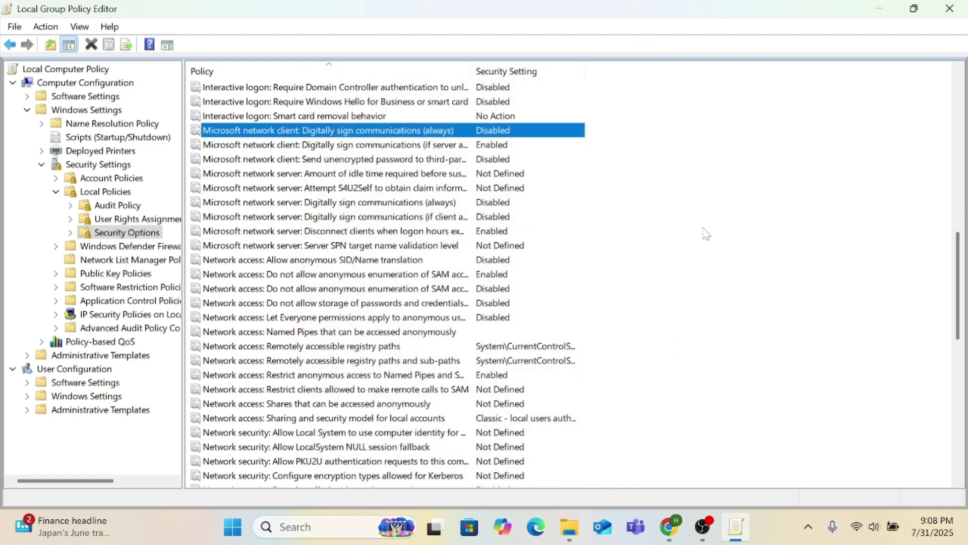
click(947, 12)
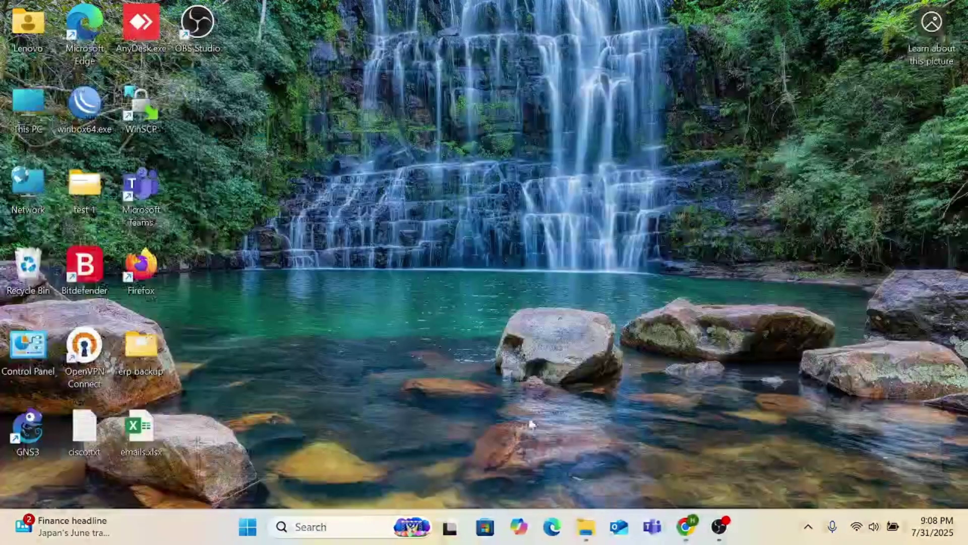
click(249, 527)
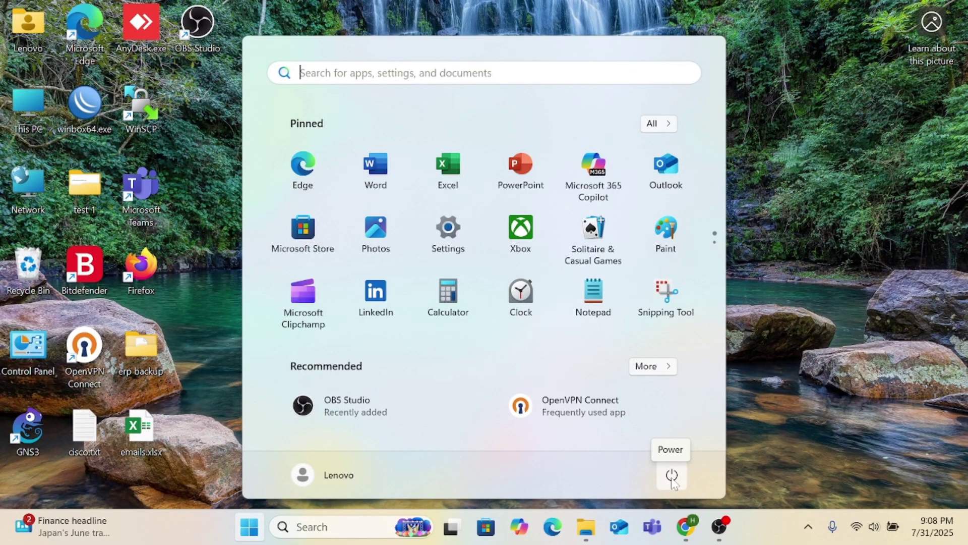
click(779, 427)
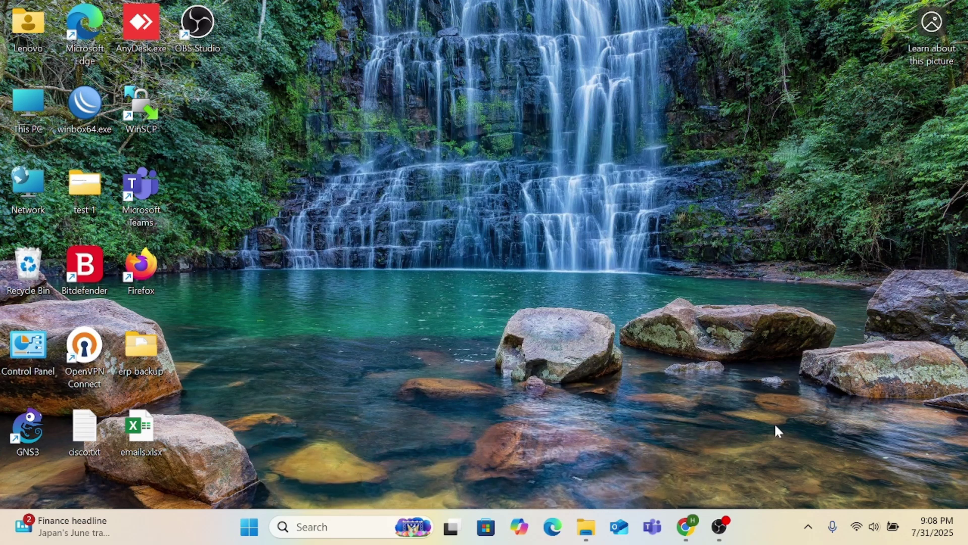
click(733, 537)
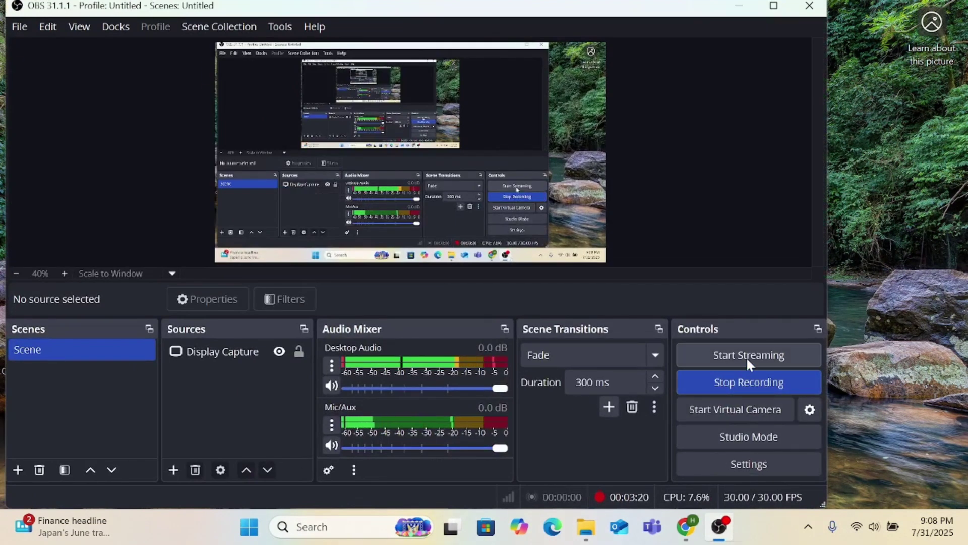